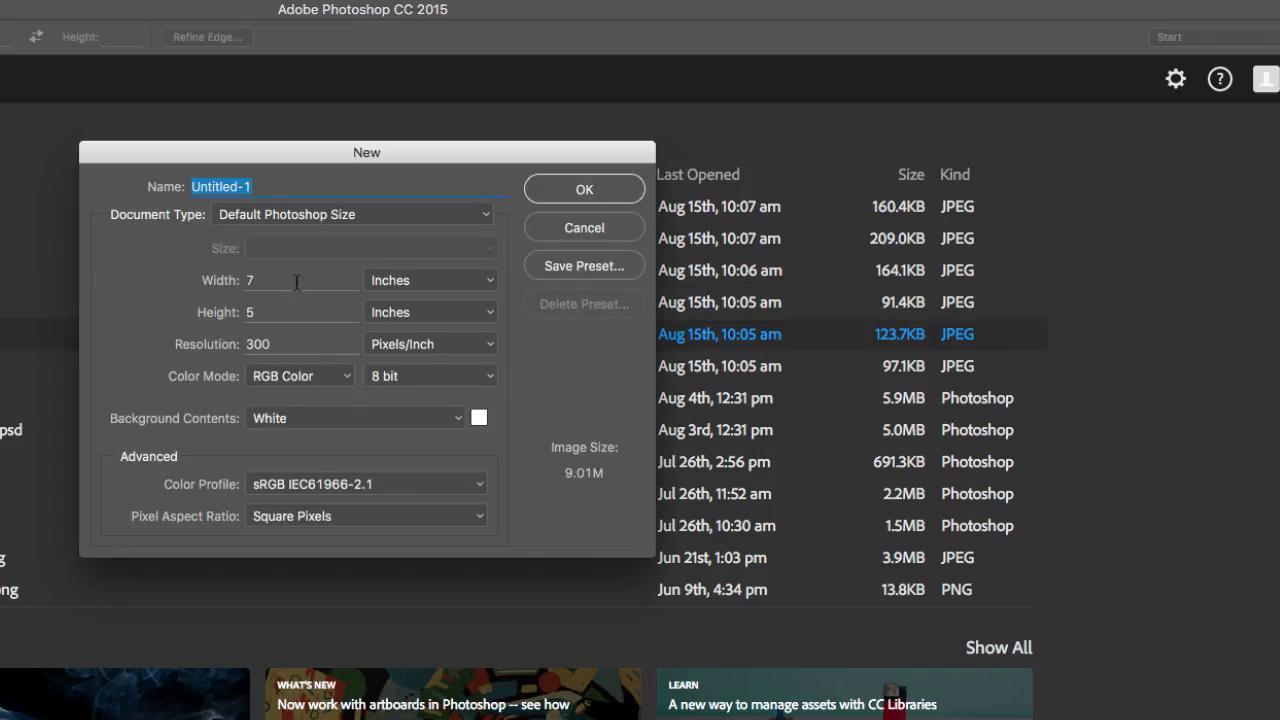
Set the new document to 3000 × 3000 pixels, 300 resolution, in RGB colour
{"action": "left_click", "coordinate": [489, 281]}
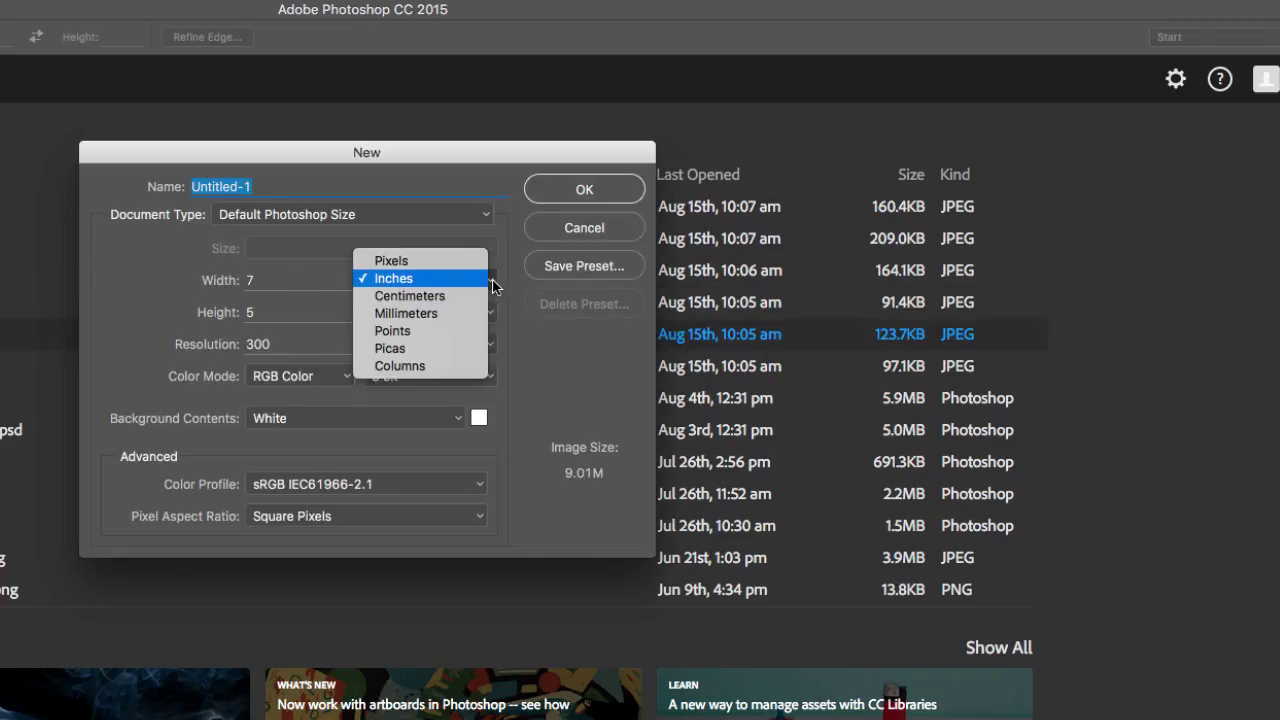
{"action": "left_click", "coordinate": [443, 259]}
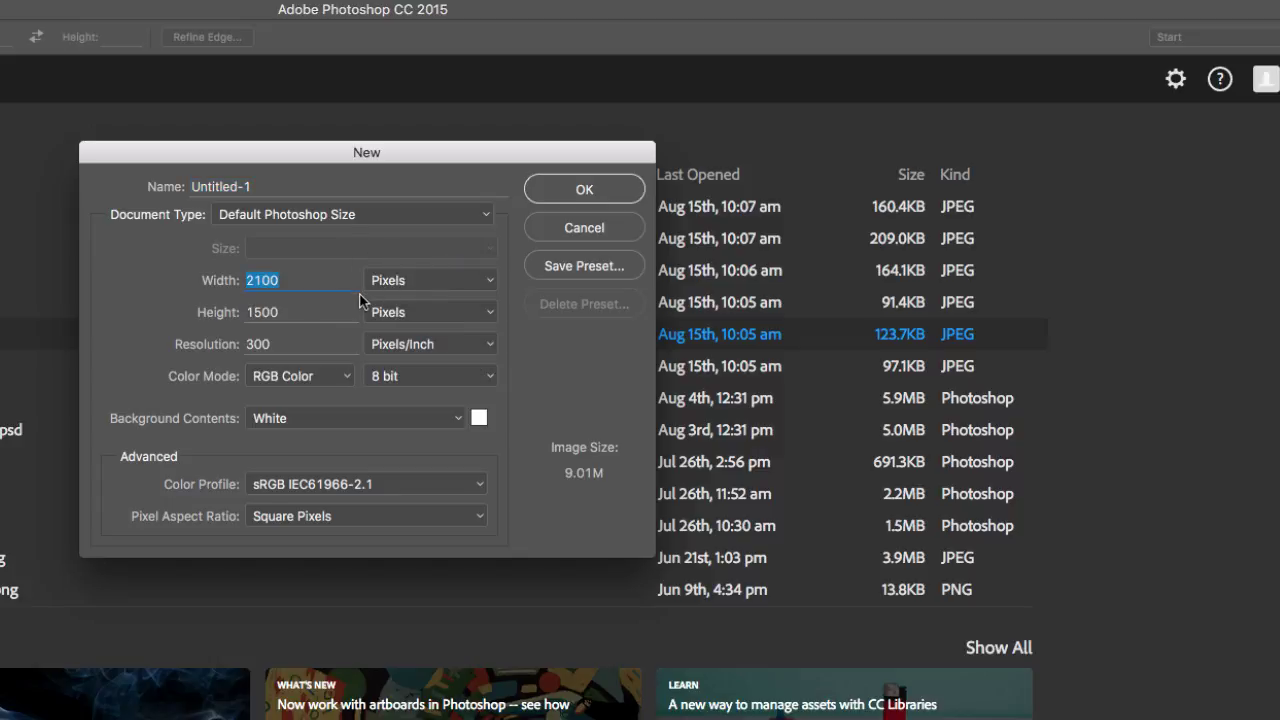
{"action": "type", "text": "3000"}
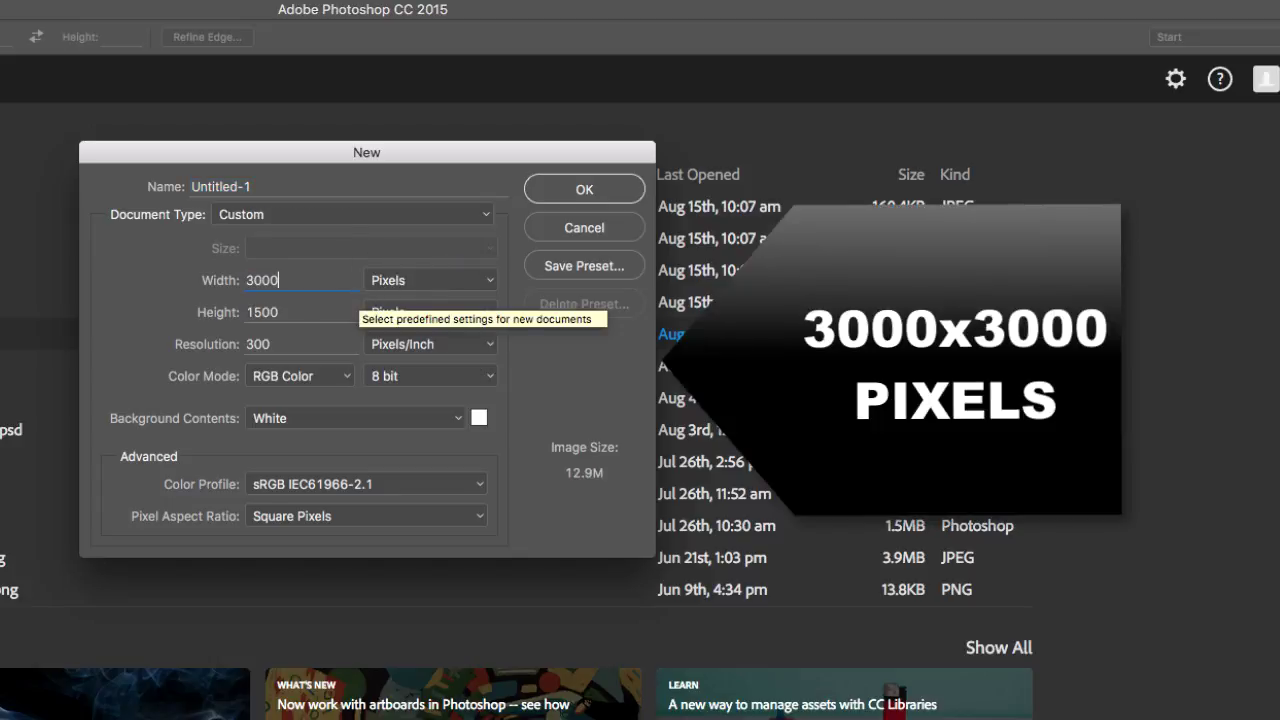
{"action": "key", "text": "Tab"}
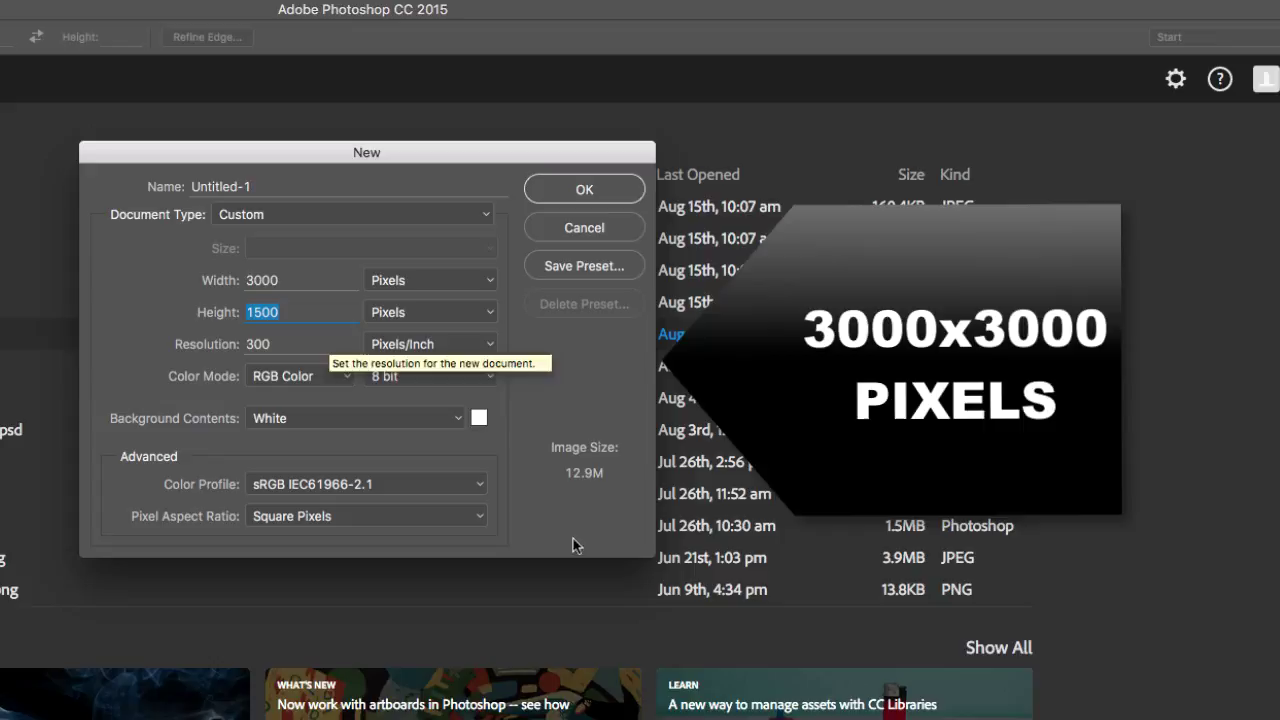
{"action": "type", "text": "300"}
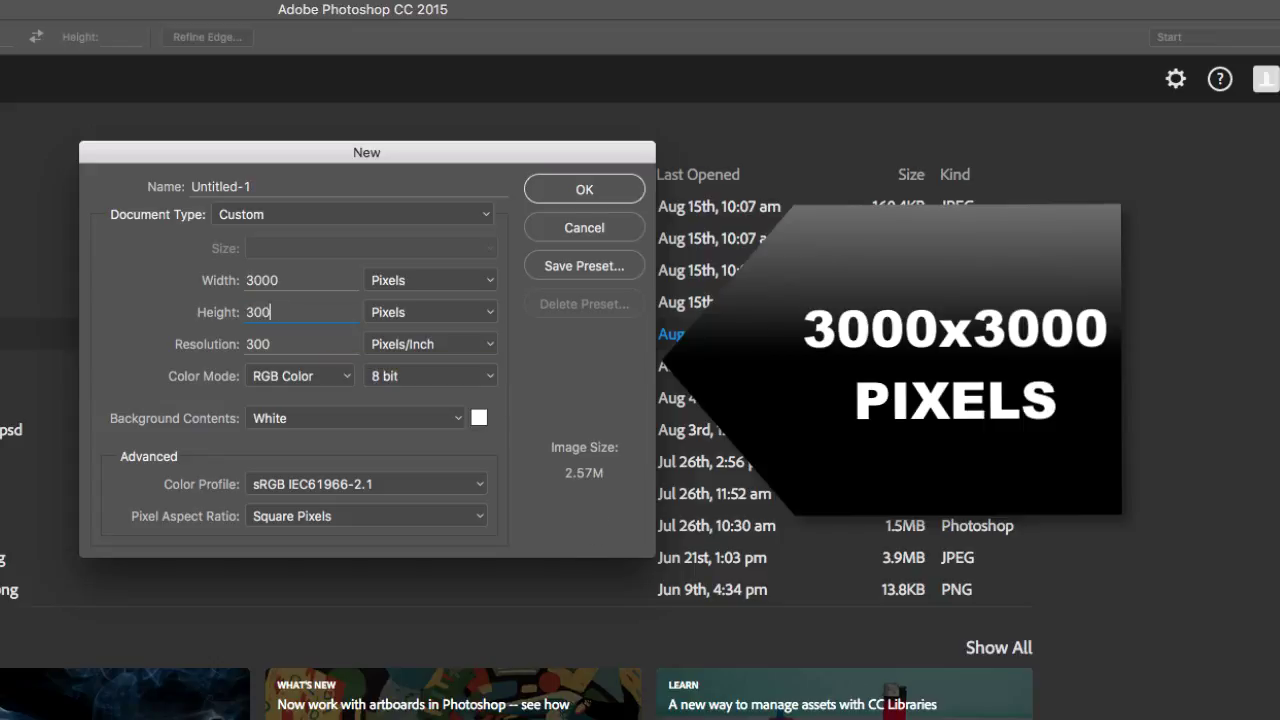
{"action": "type", "text": "0"}
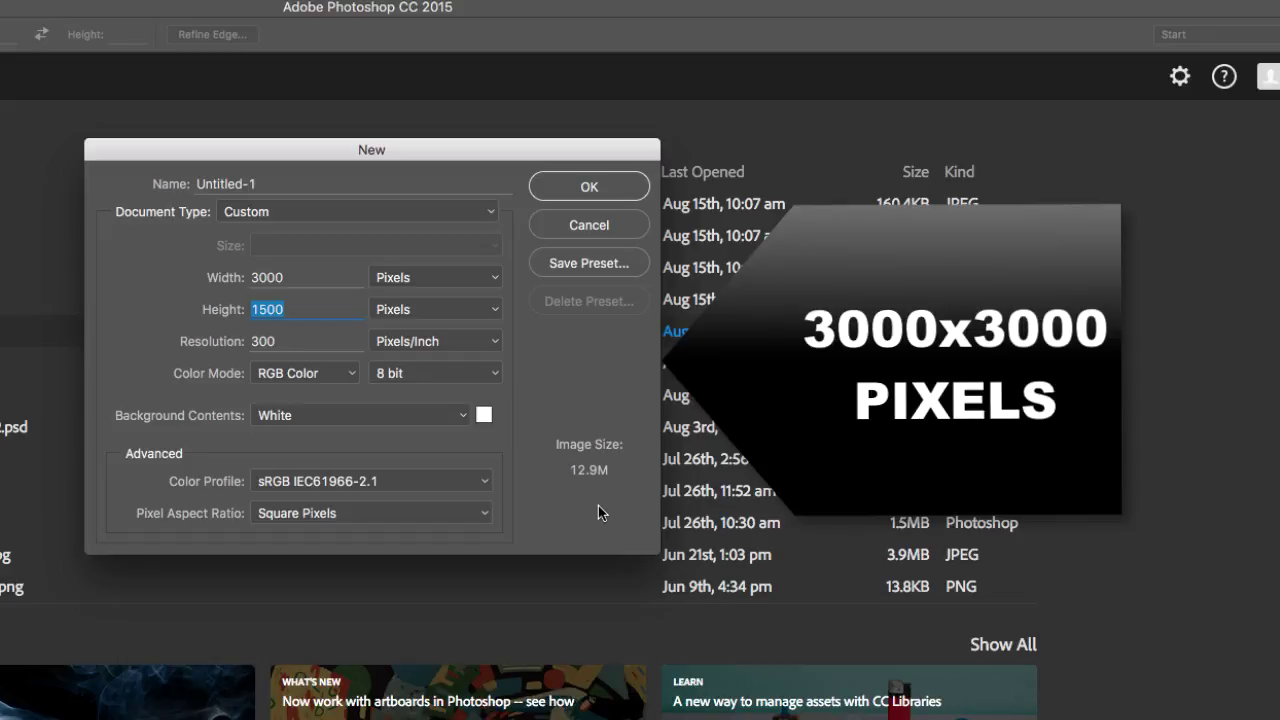
{"action": "type", "text": "3000"}
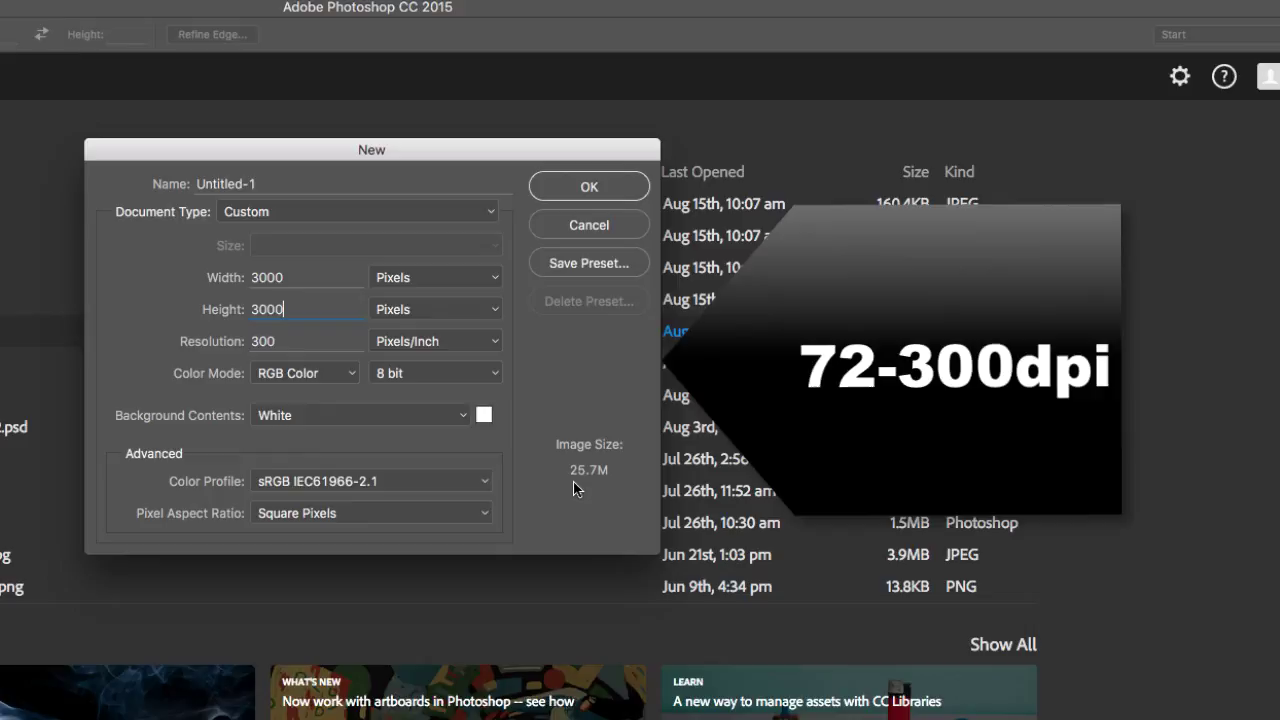
{"action": "left_click", "coordinate": [353, 374]}
{"action": "left_click", "coordinate": [355, 379]}
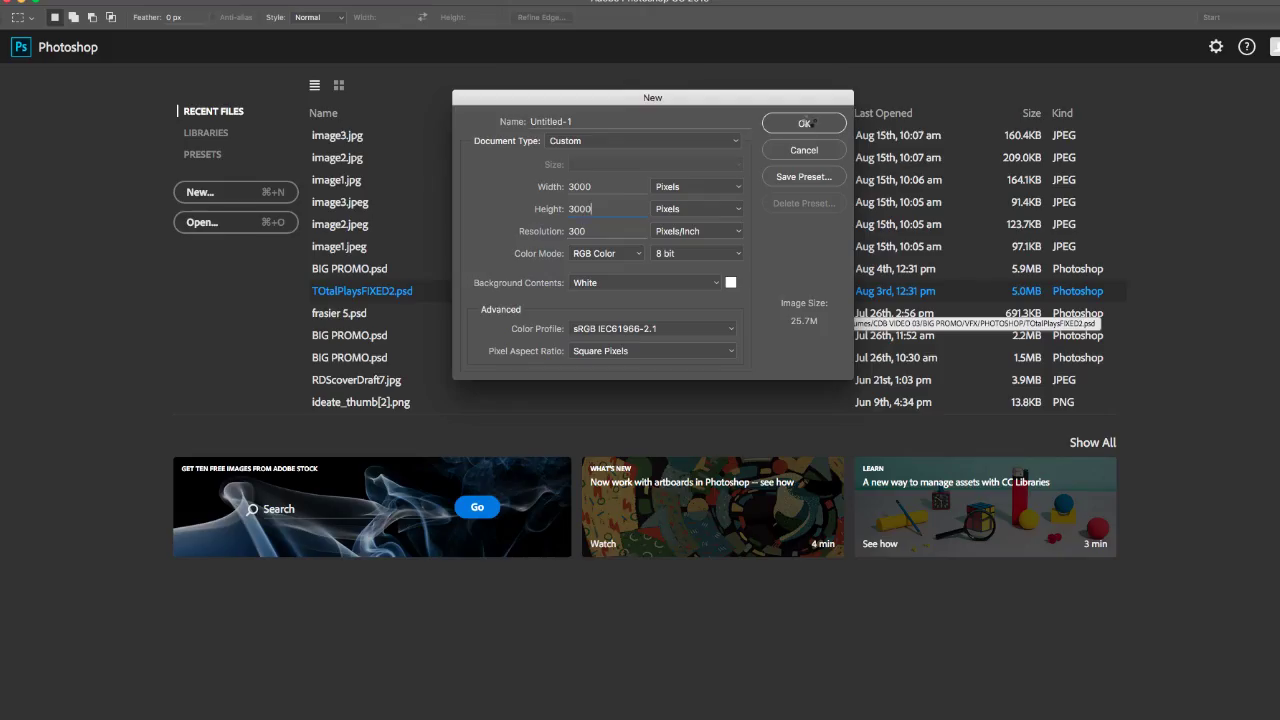
Create the 3000 × 3000 pixel document from the chosen settings
{"action": "left_click", "coordinate": [810, 122]}
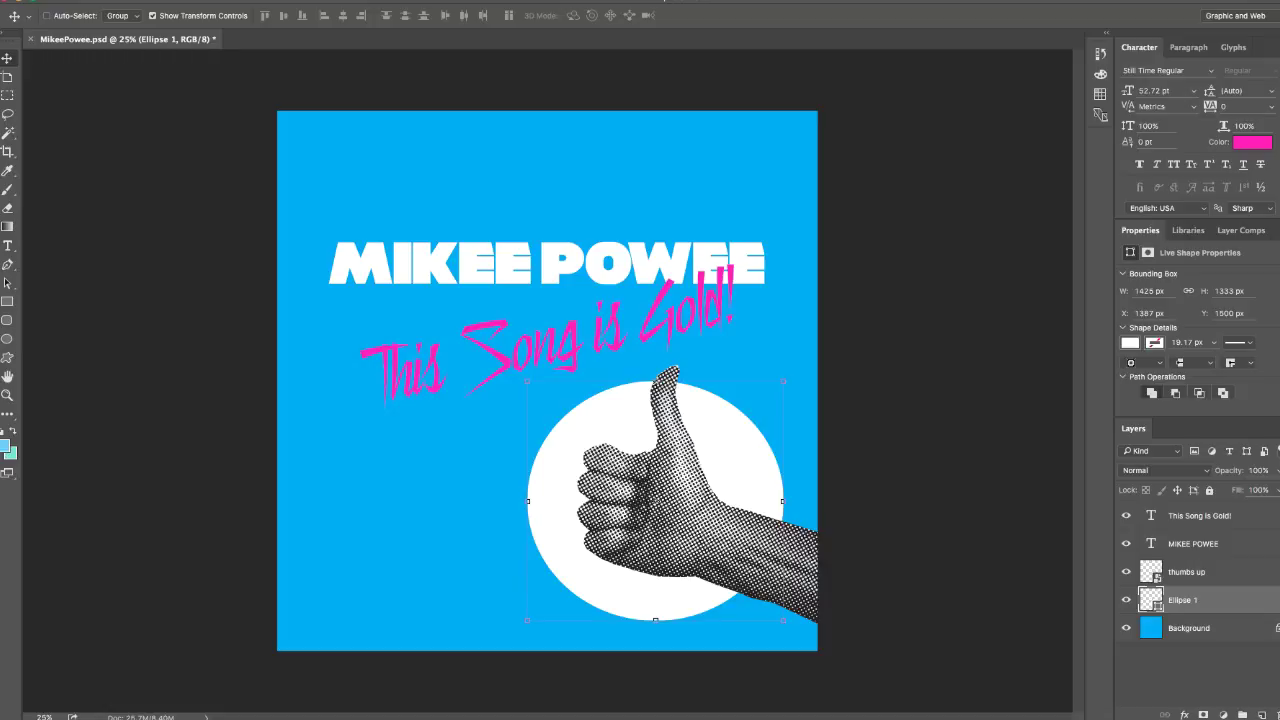
Save As MikeePowee_Cover in JPEG format on the Desktop
{"action": "left_click", "coordinate": [60, 2]}
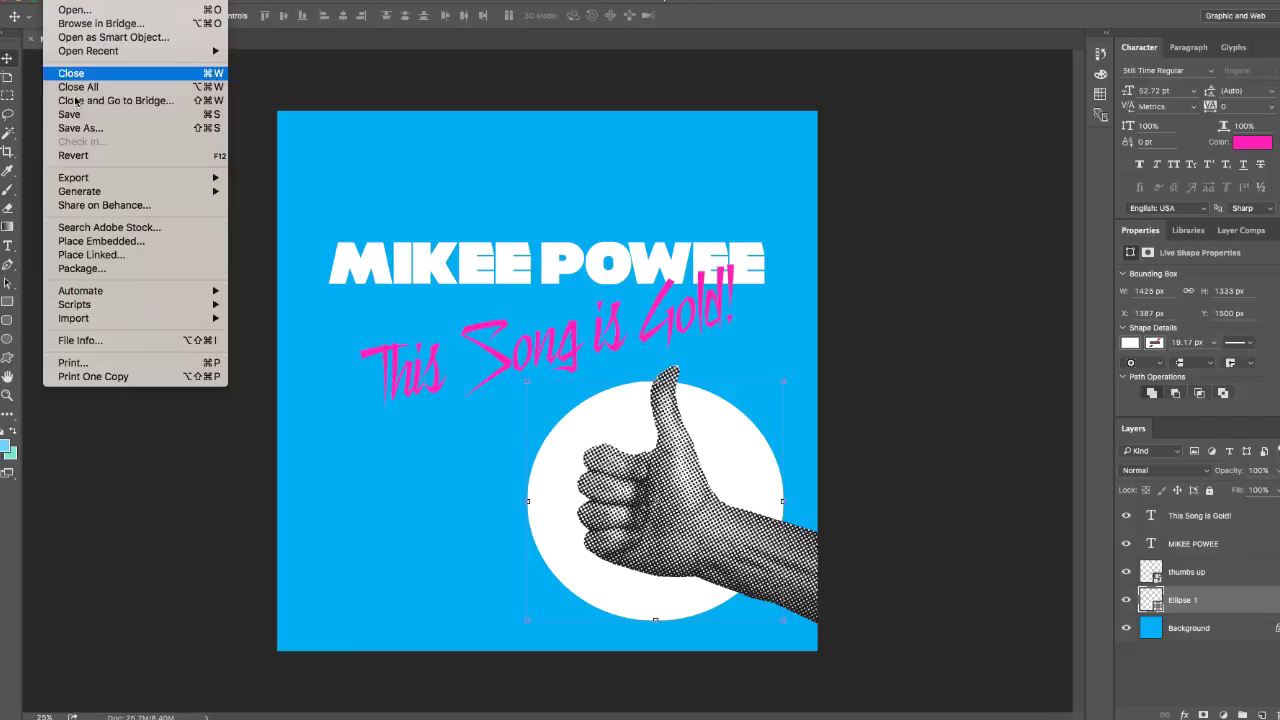
{"action": "left_click", "coordinate": [92, 131]}
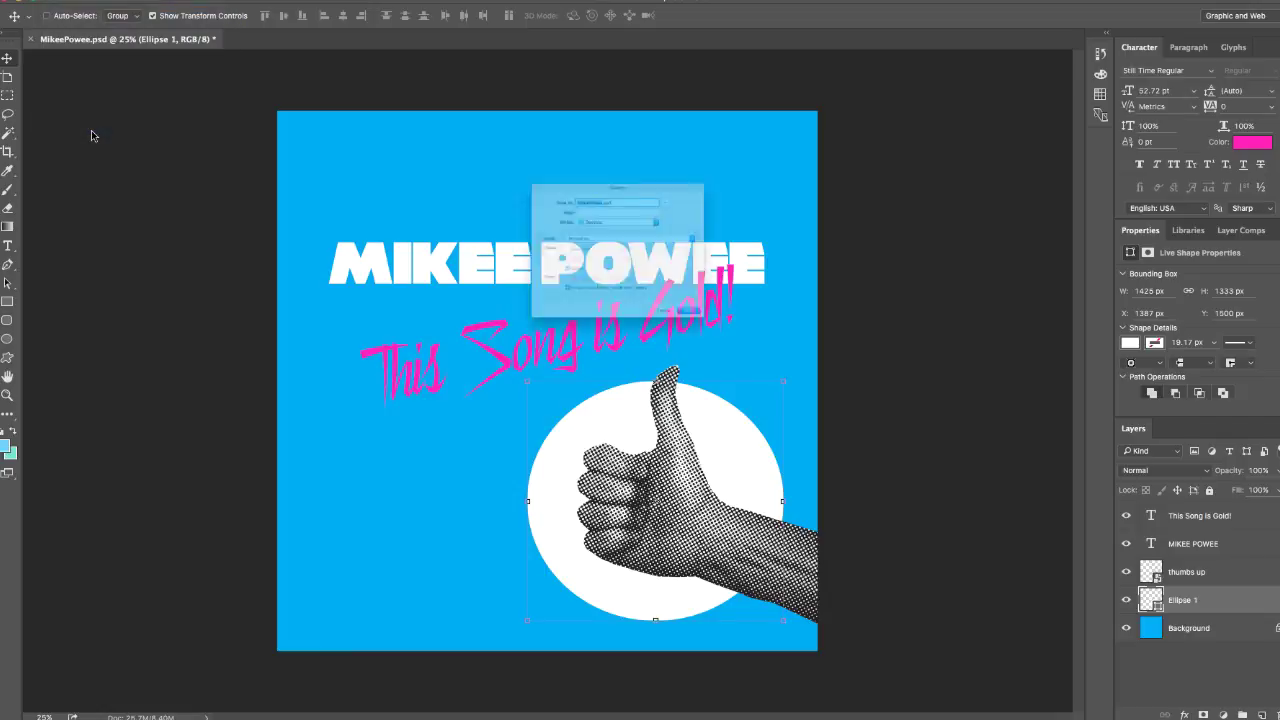
{"action": "key", "text": "Right"}
{"action": "type", "text": "_Cov"}
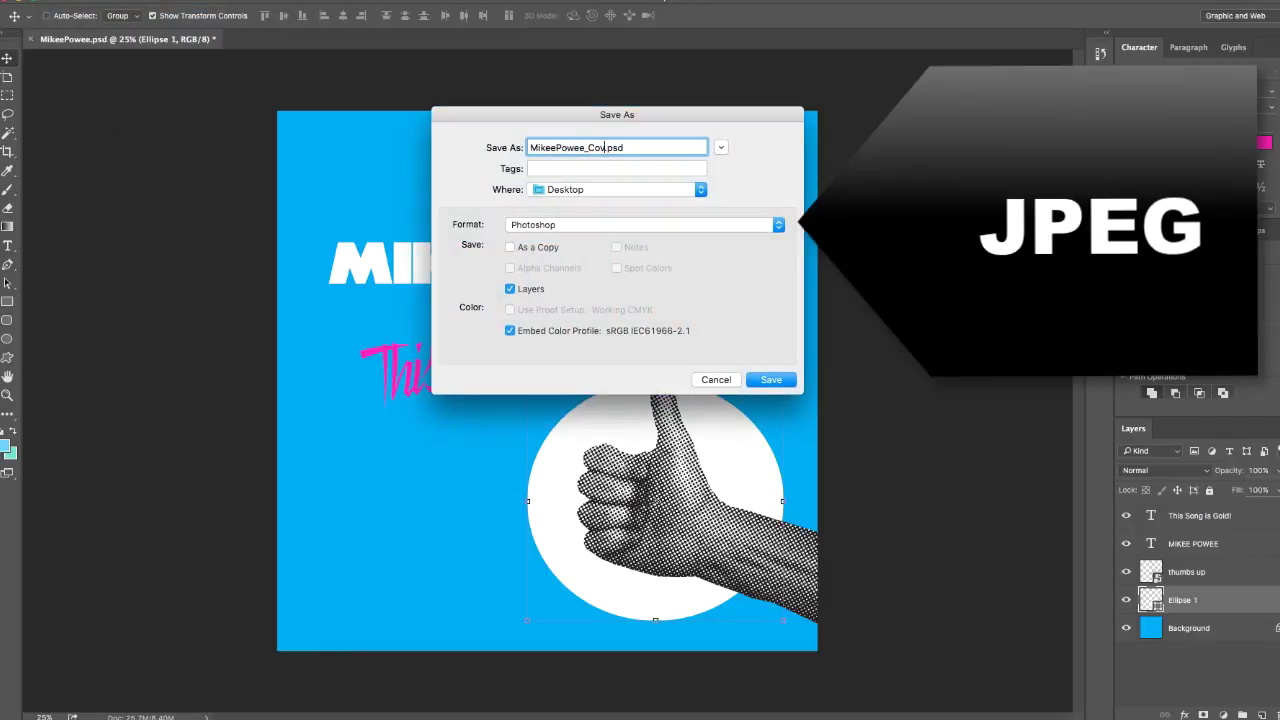
{"action": "type", "text": "er"}
{"action": "left_click", "coordinate": [779, 224]}
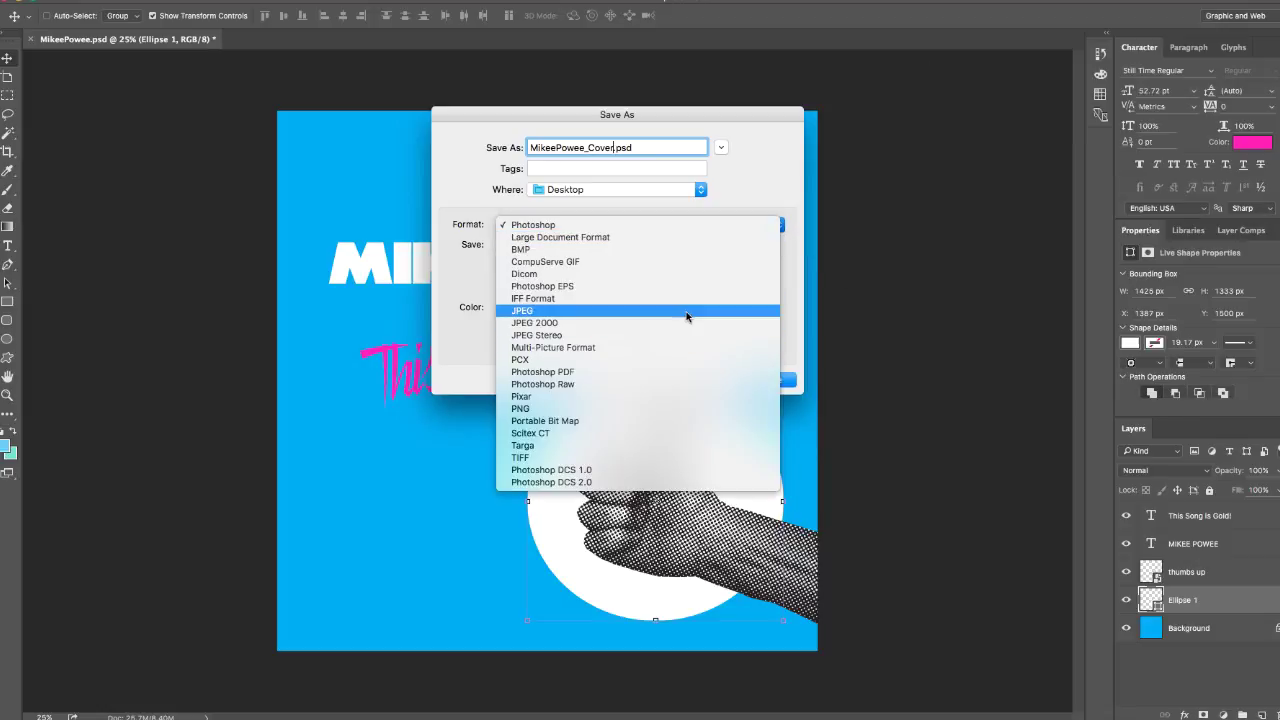
{"action": "left_click", "coordinate": [688, 311]}
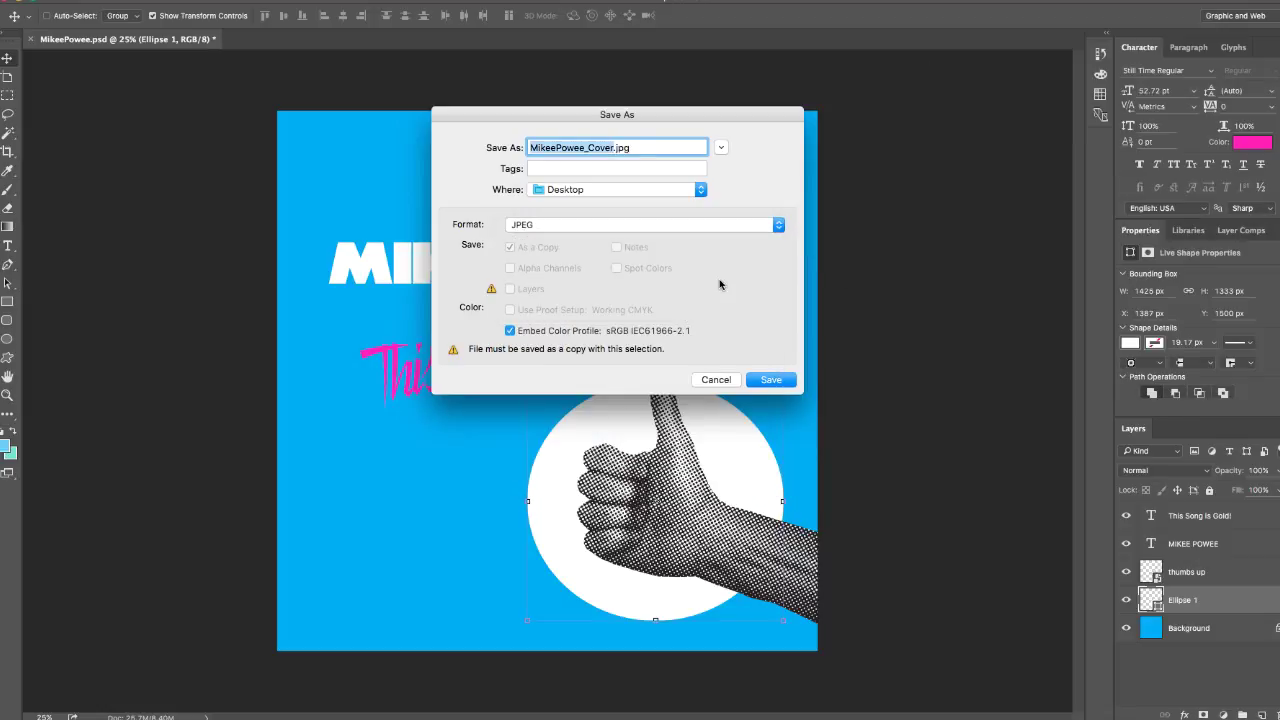
{"action": "left_click", "coordinate": [771, 380]}
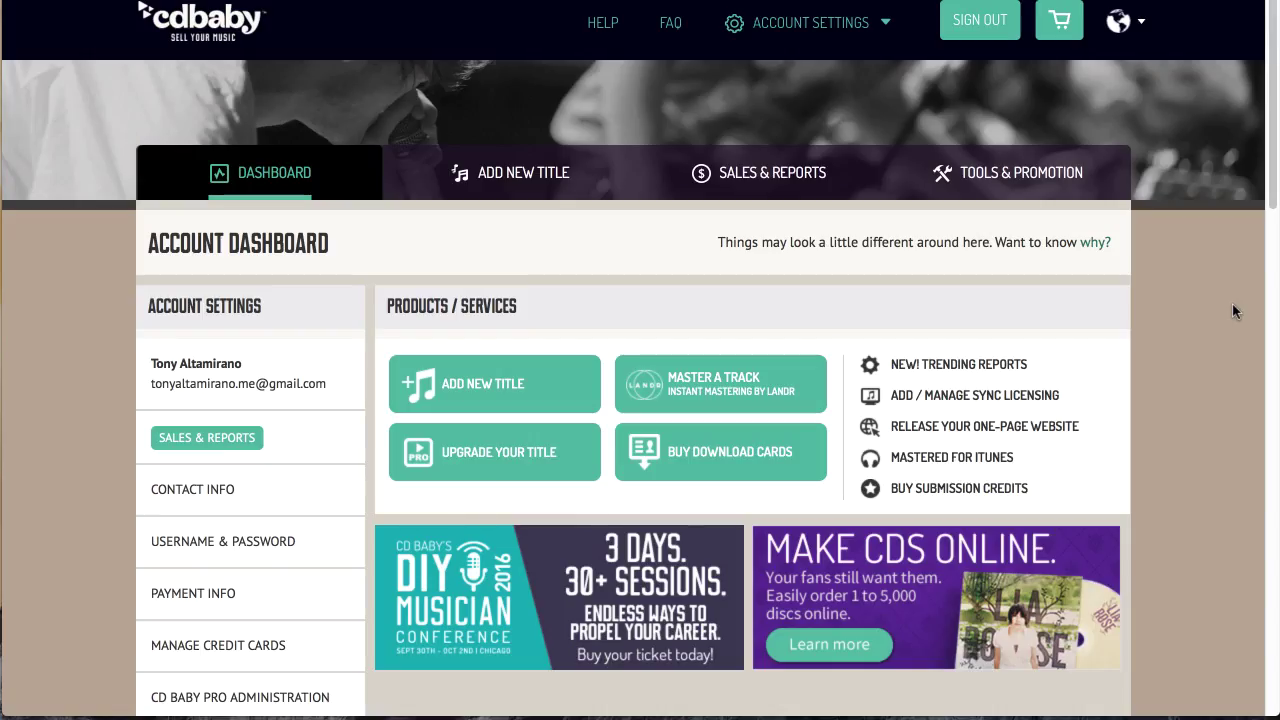
Find the This Song Is Gold! single and choose Add Album Artwork on its page
{"action": "scroll", "coordinate": [1234, 310], "scroll_direction": "down", "scroll_amount": 2}
{"action": "scroll", "coordinate": [1234, 310], "scroll_direction": "down", "scroll_amount": 5}
{"action": "scroll", "coordinate": [1234, 312], "scroll_direction": "down", "scroll_amount": 2}
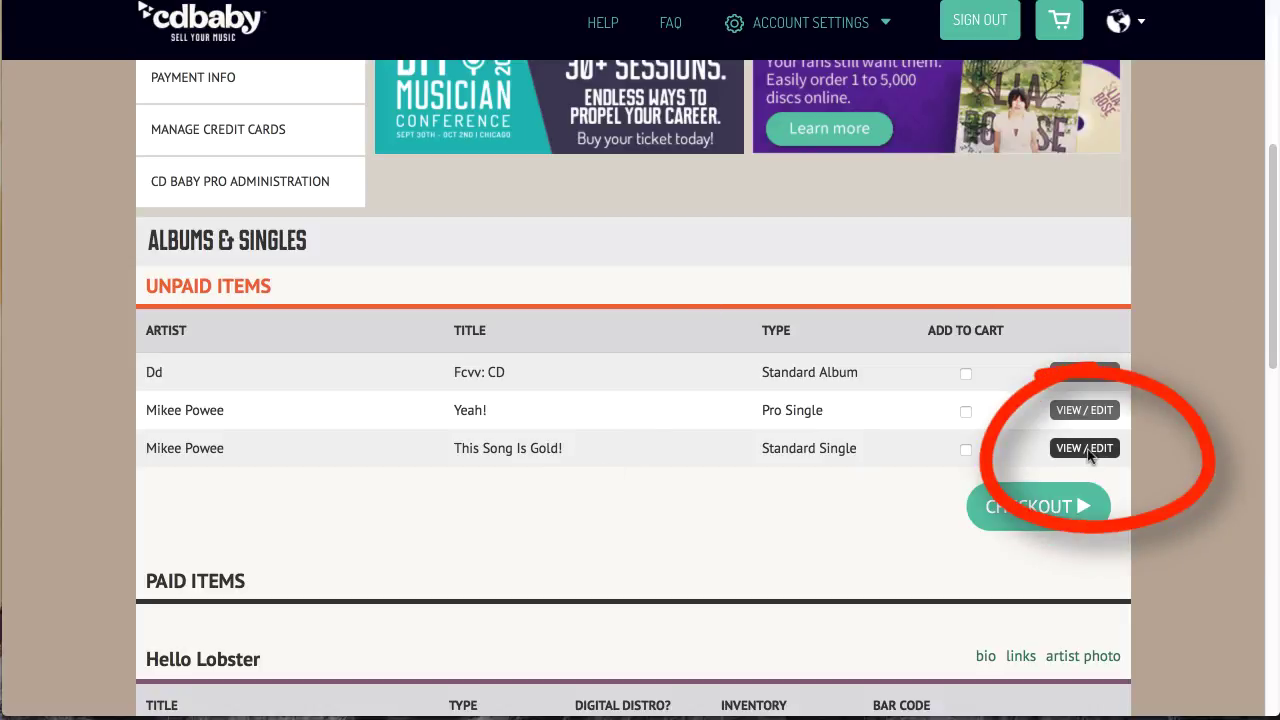
{"action": "left_click", "coordinate": [1086, 448]}
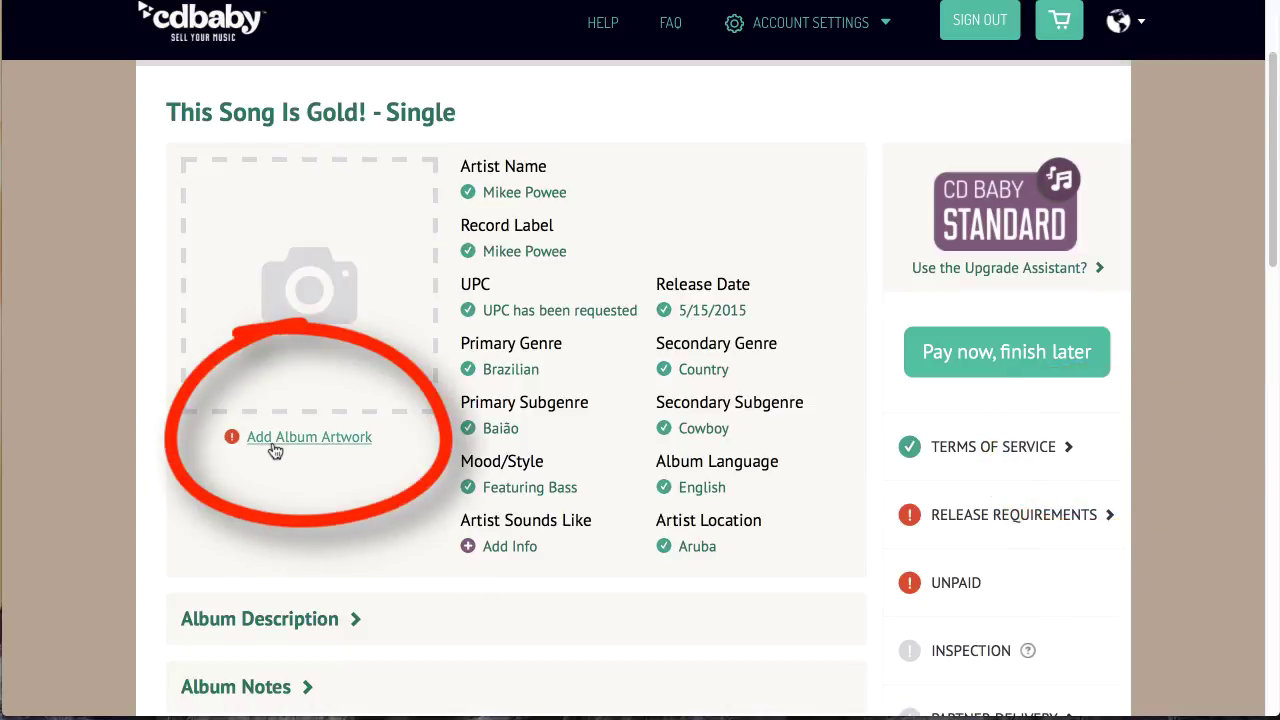
{"action": "left_click", "coordinate": [281, 447]}
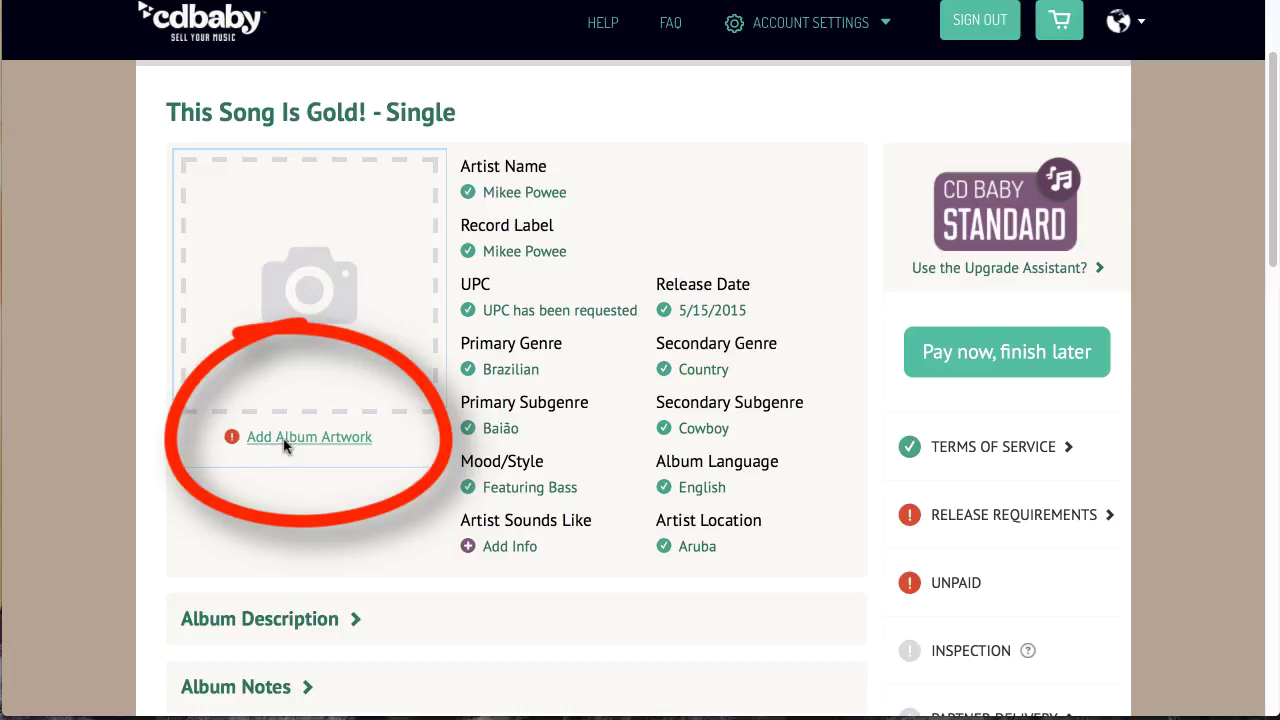
{"action": "scroll", "coordinate": [1218, 478], "scroll_direction": "down", "scroll_amount": 5}
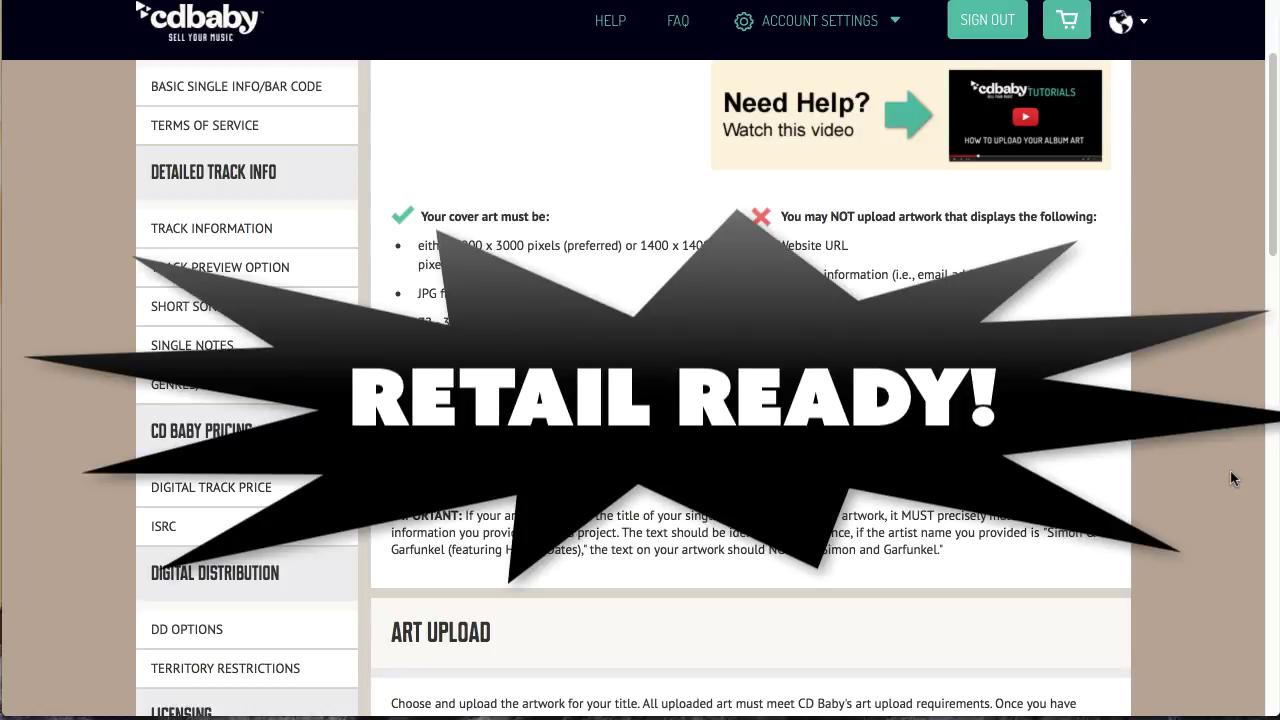
Upload MikeePowee_Cover.jpg from the Desktop as the single's album art
{"action": "scroll", "coordinate": [1230, 471], "scroll_direction": "down", "scroll_amount": 3}
{"action": "scroll", "coordinate": [1230, 471], "scroll_direction": "down", "scroll_amount": 3}
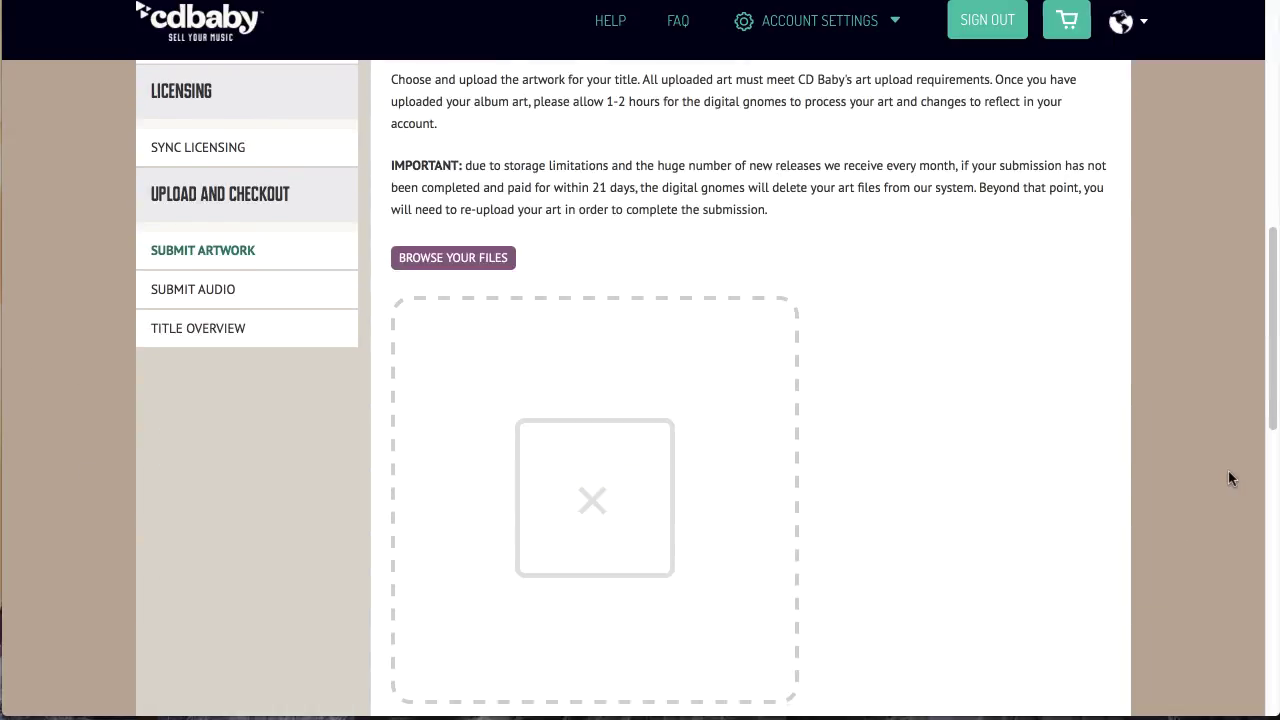
{"action": "scroll", "coordinate": [1229, 474], "scroll_direction": "down", "scroll_amount": 2}
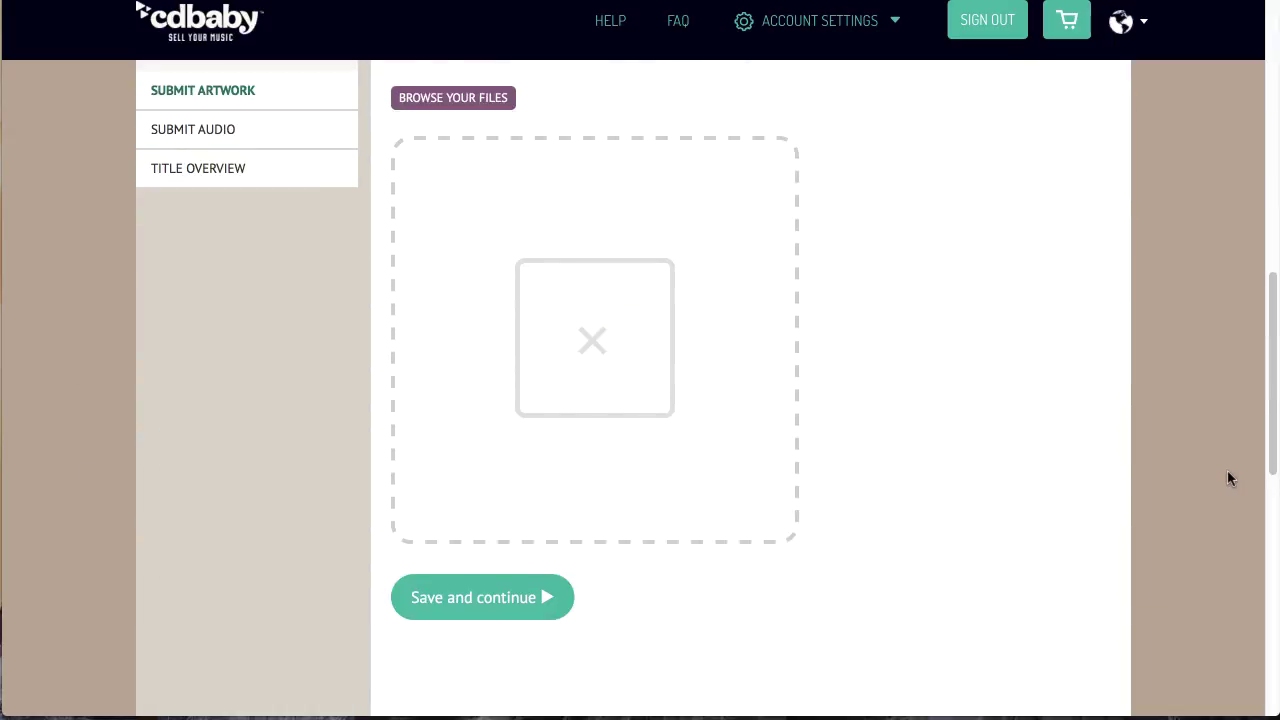
{"action": "left_click", "coordinate": [471, 107]}
{"action": "left_click", "coordinate": [340, 108]}
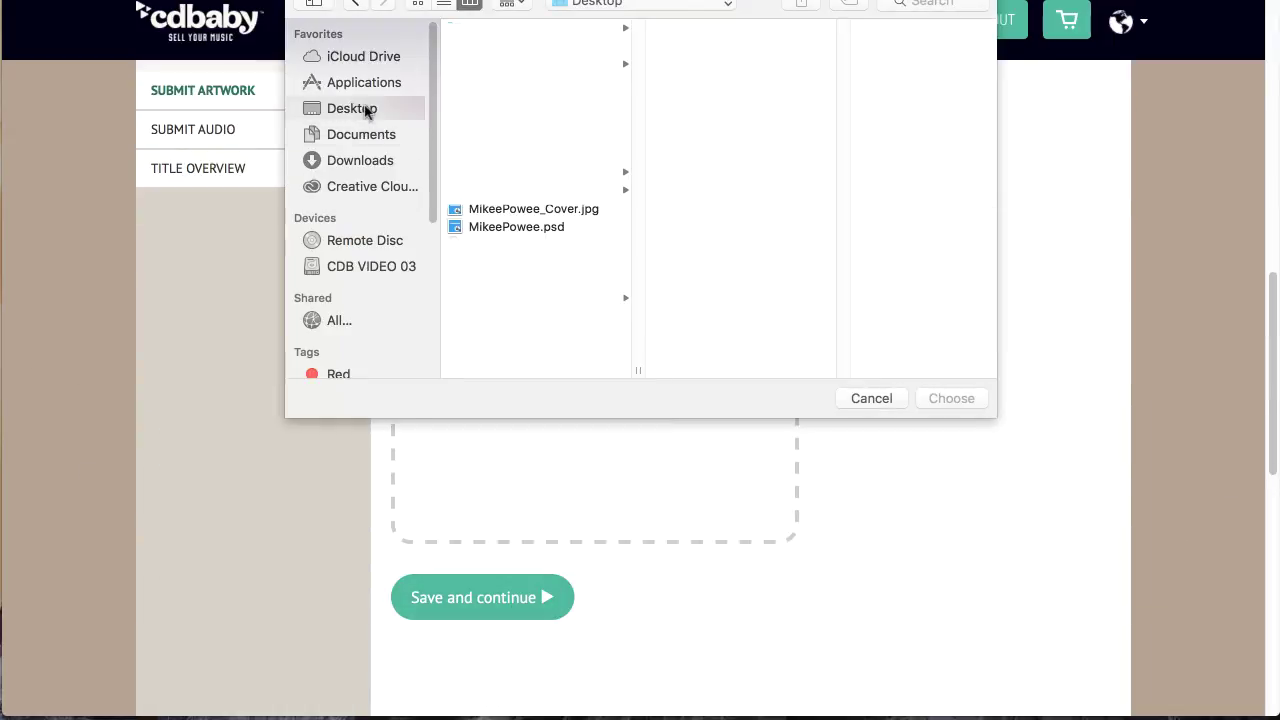
{"action": "left_click", "coordinate": [540, 214]}
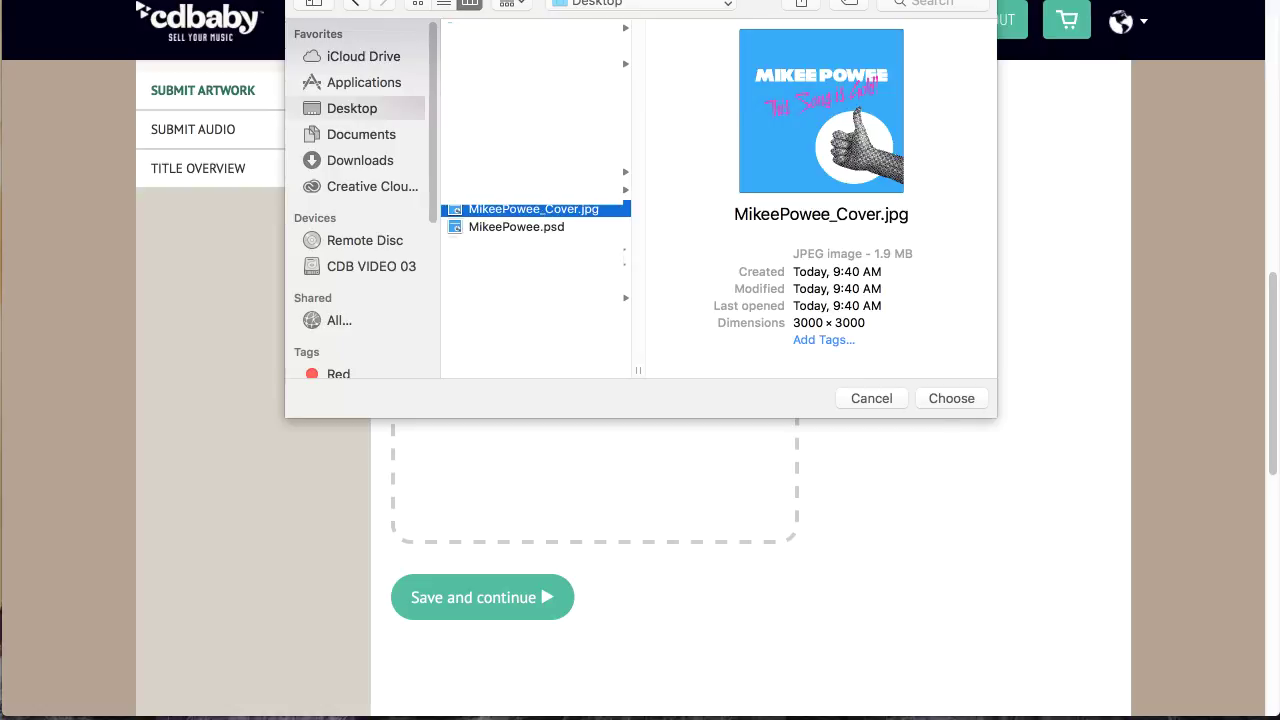
{"action": "left_click", "coordinate": [958, 405]}
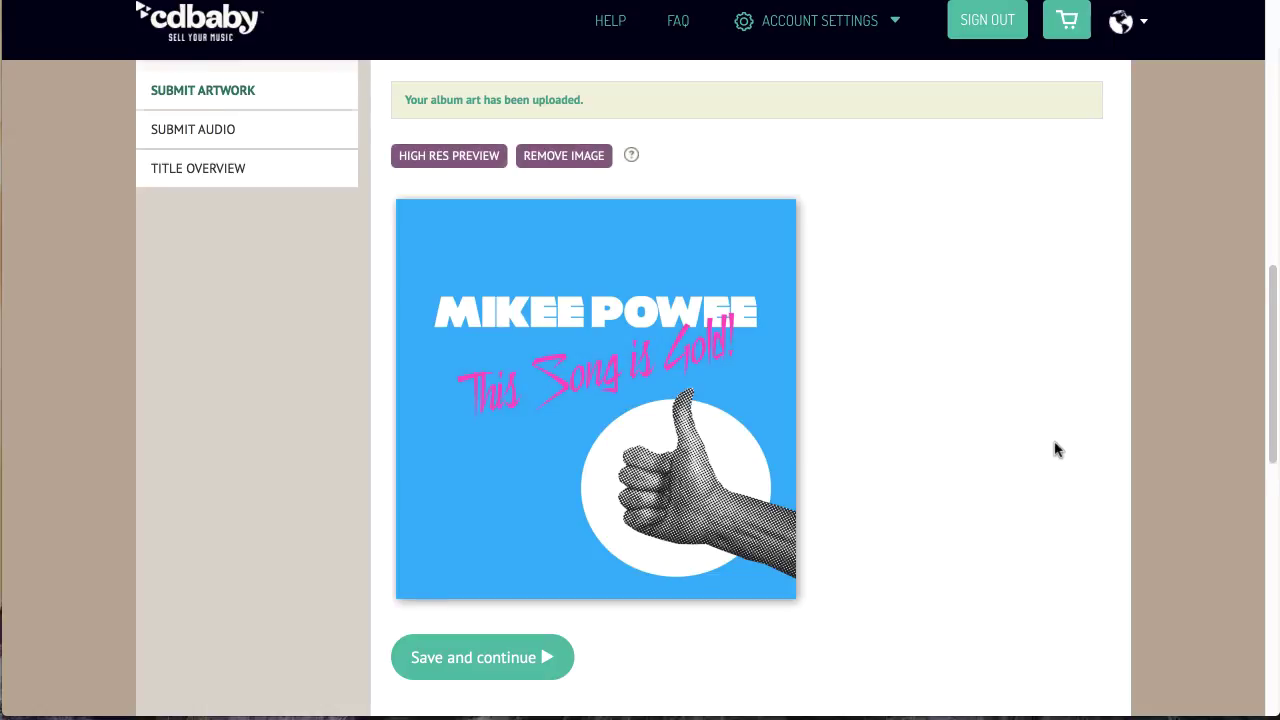
View the uploaded artwork in the high-resolution preview
{"action": "scroll", "coordinate": [1057, 450], "scroll_direction": "down", "scroll_amount": 1}
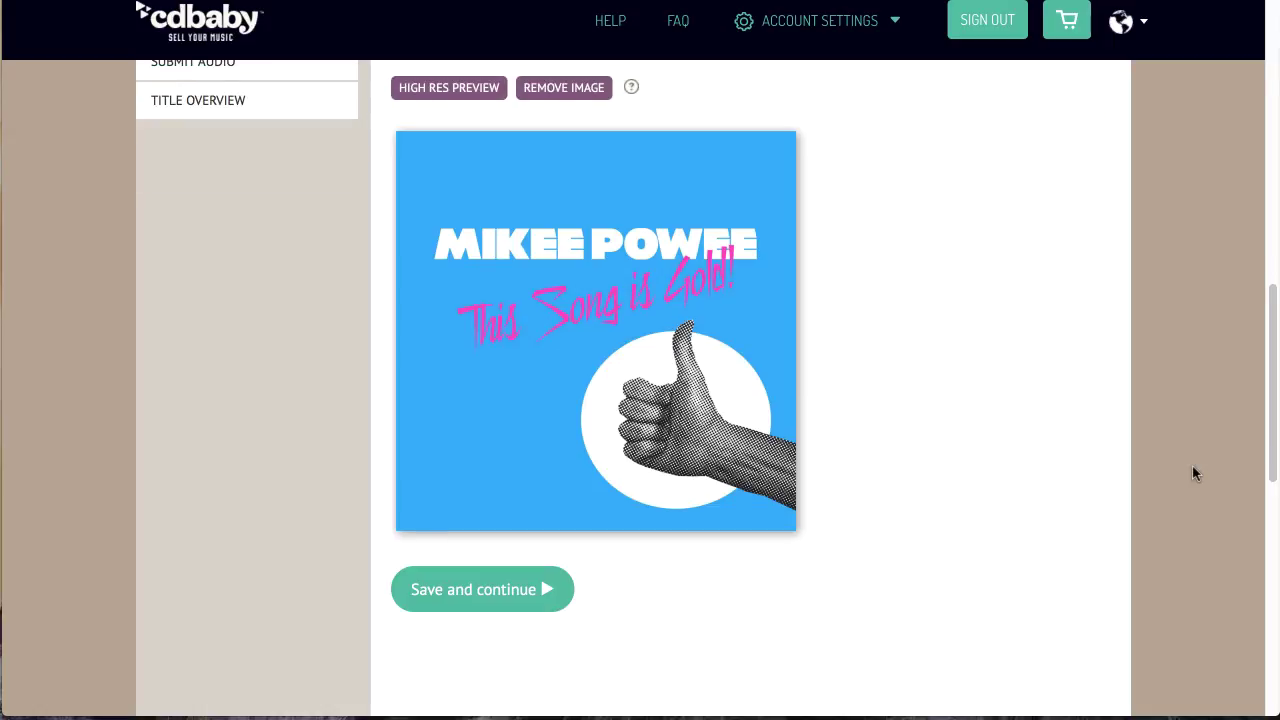
{"action": "left_click", "coordinate": [445, 90]}
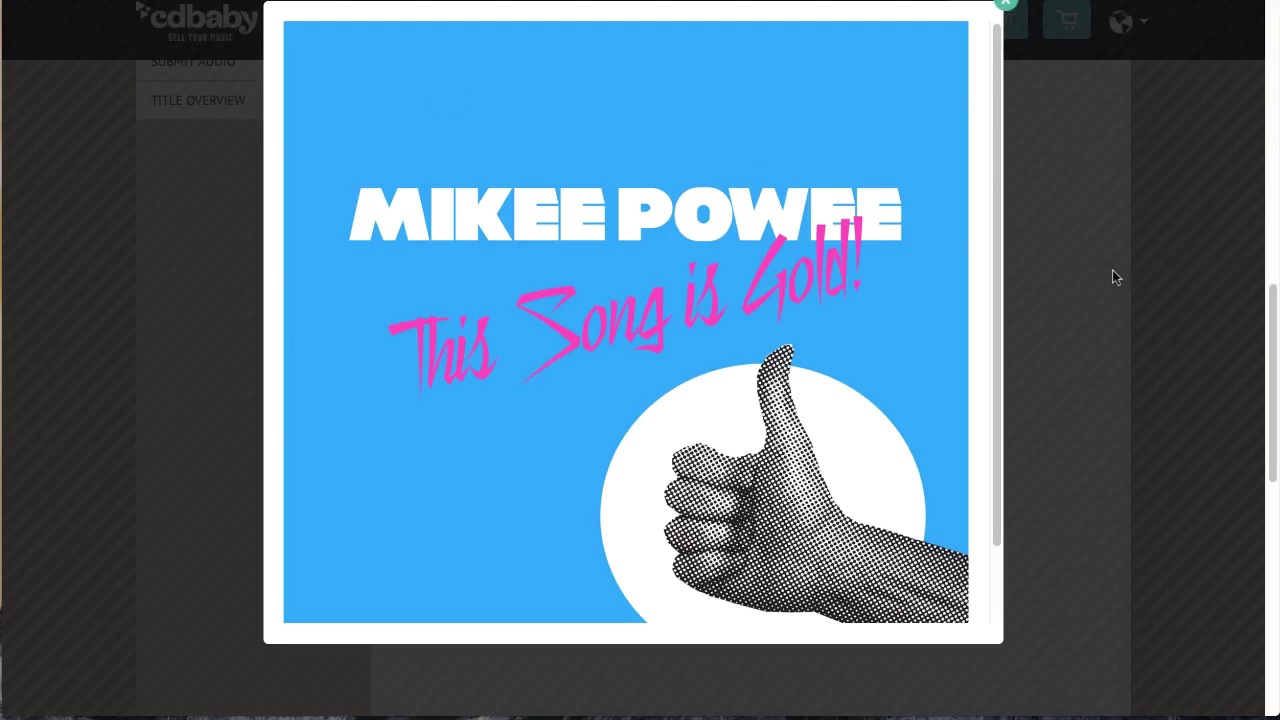
{"action": "mouse_move", "coordinate": [996, 214]}
{"action": "left_mouse_down"}
{"action": "mouse_move", "coordinate": [1007, 320]}
{"action": "mouse_move", "coordinate": [1000, 166]}
{"action": "mouse_move", "coordinate": [991, 357]}
{"action": "mouse_move", "coordinate": [1005, 301]}
{"action": "left_mouse_up"}
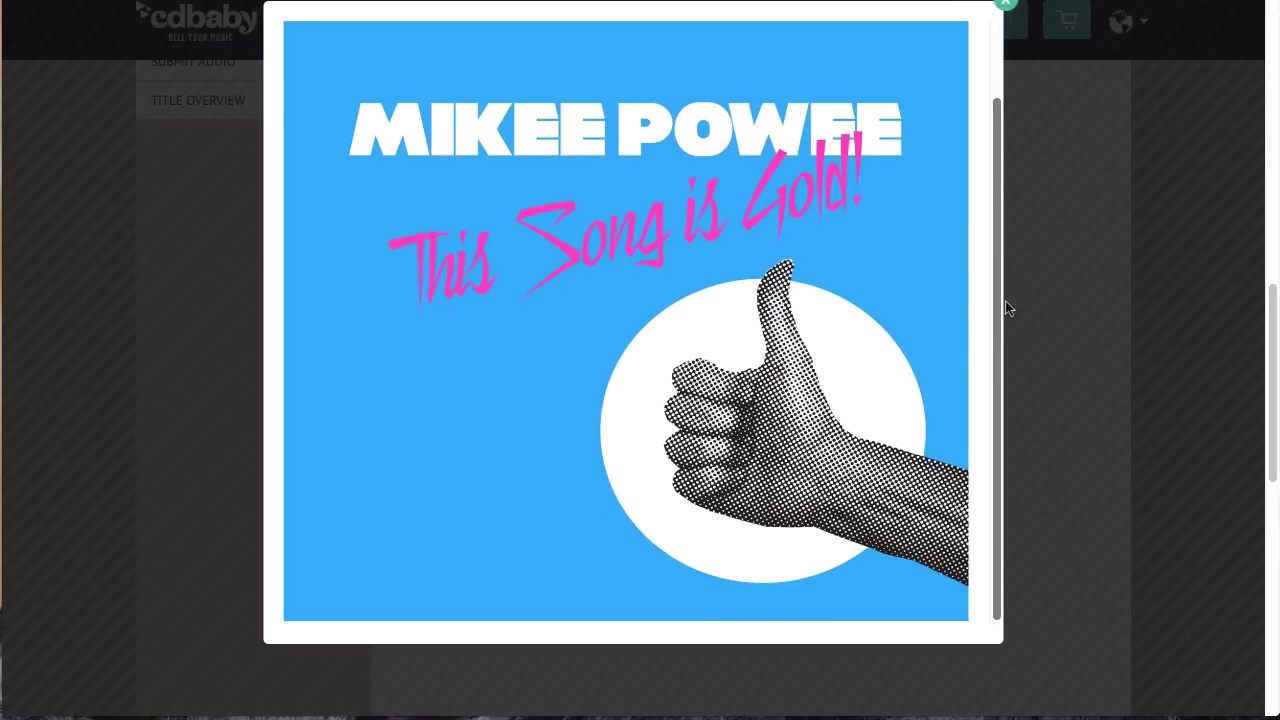
Close the preview and re-upload MikeePowee_Cover.jpg after the upload error
{"action": "left_click", "coordinate": [1005, 5]}
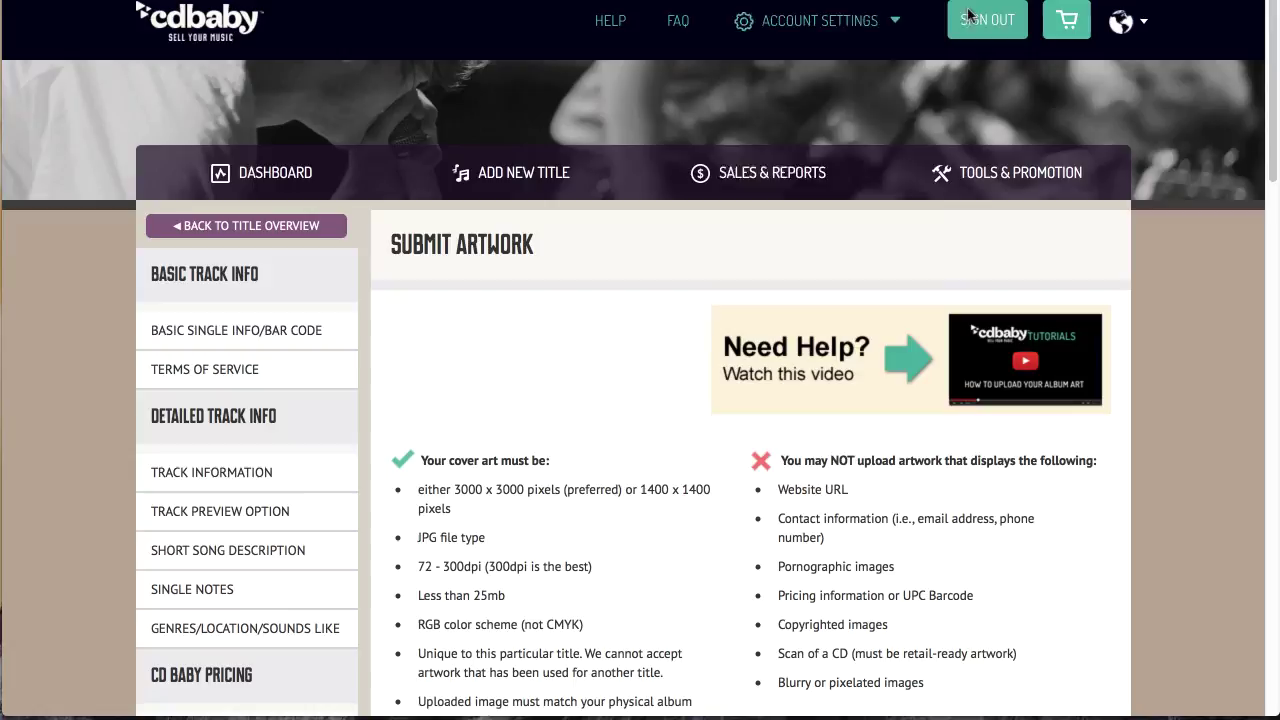
{"action": "scroll", "coordinate": [1202, 430], "scroll_direction": "down", "scroll_amount": 10}
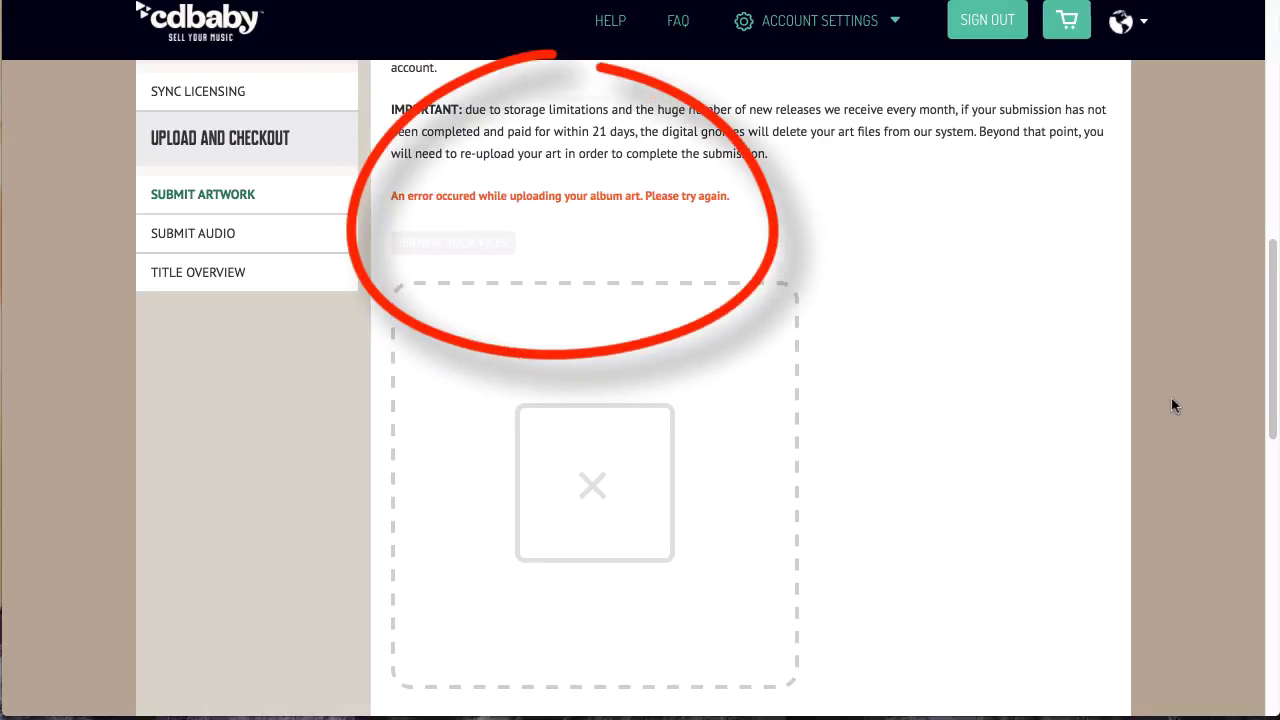
{"action": "scroll", "coordinate": [1170, 398], "scroll_direction": "down", "scroll_amount": 1}
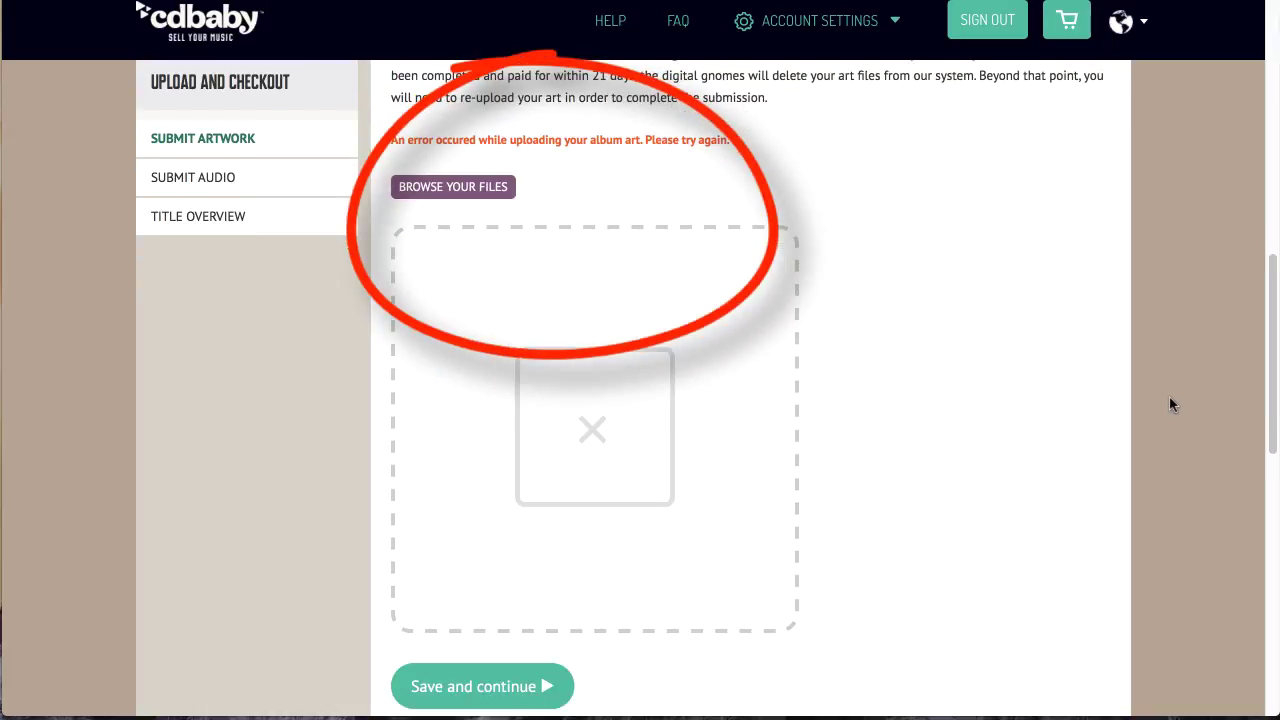
{"action": "scroll", "coordinate": [1169, 397], "scroll_direction": "down", "scroll_amount": 1}
{"action": "left_click", "coordinate": [457, 150]}
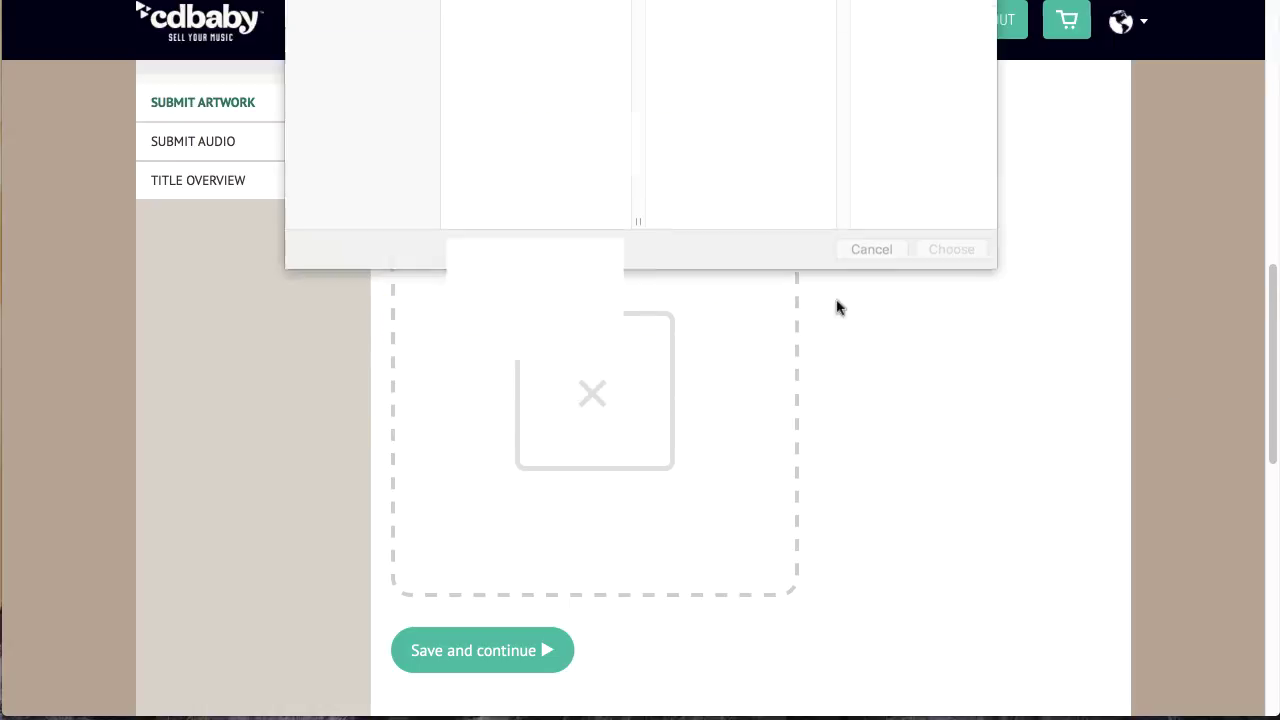
{"action": "key", "text": "Down"}
{"action": "left_click", "coordinate": [948, 399]}
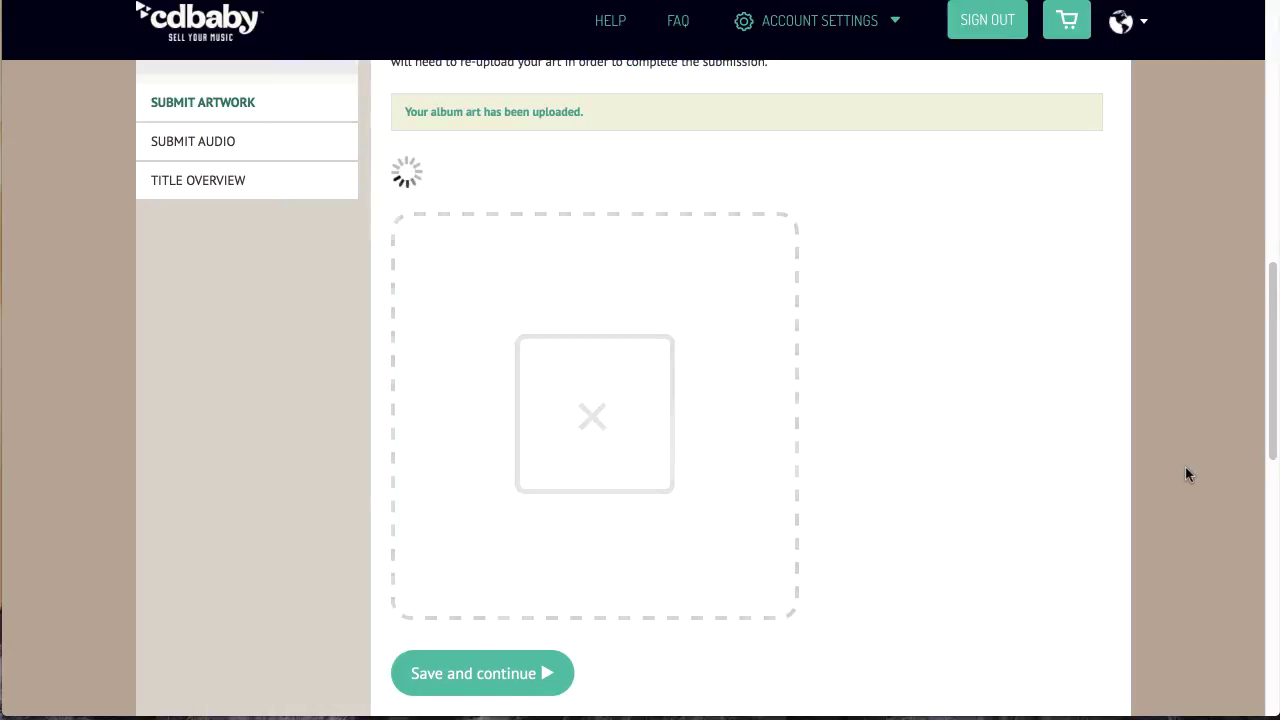